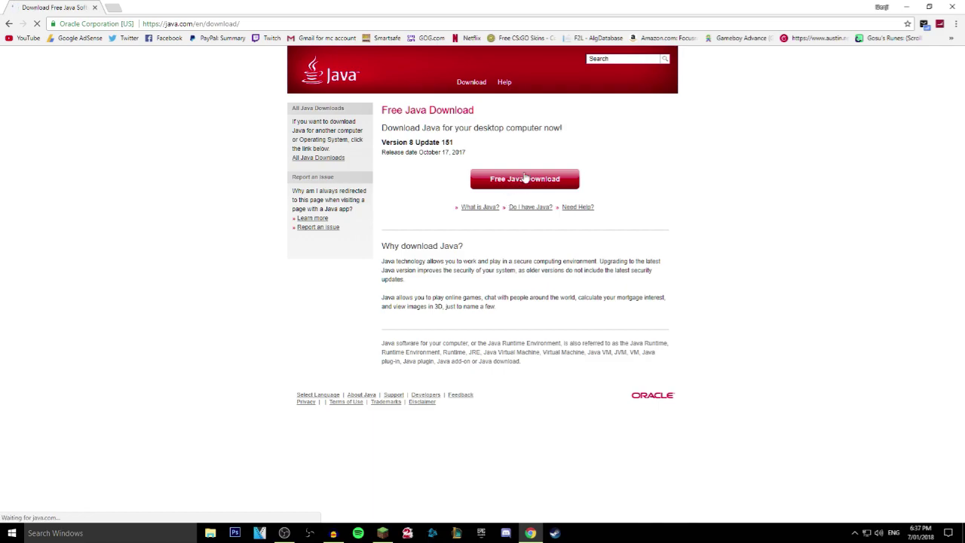
Download JavaSetup8u151.exe from java.com, run it, and open a blank Chrome tab.
click(499, 188)
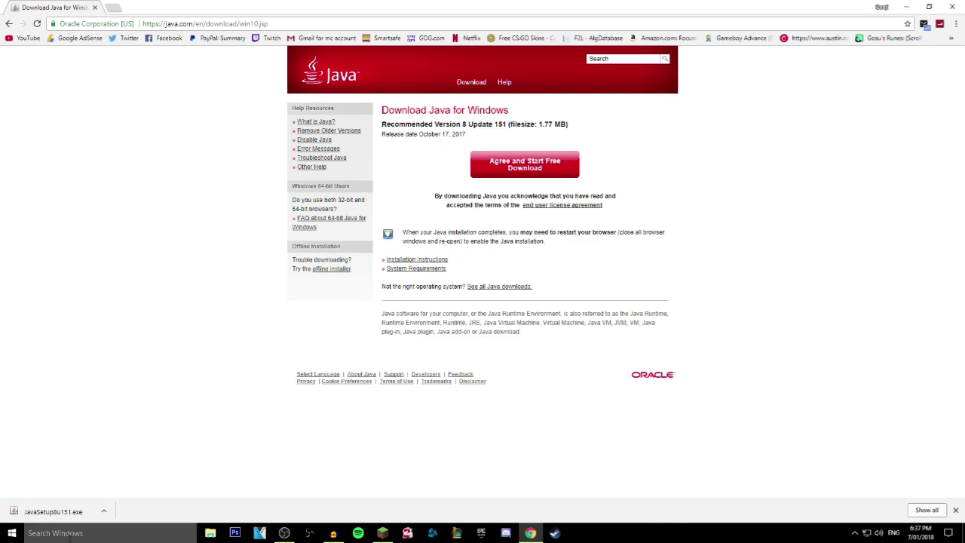
click(69, 515)
click(115, 7)
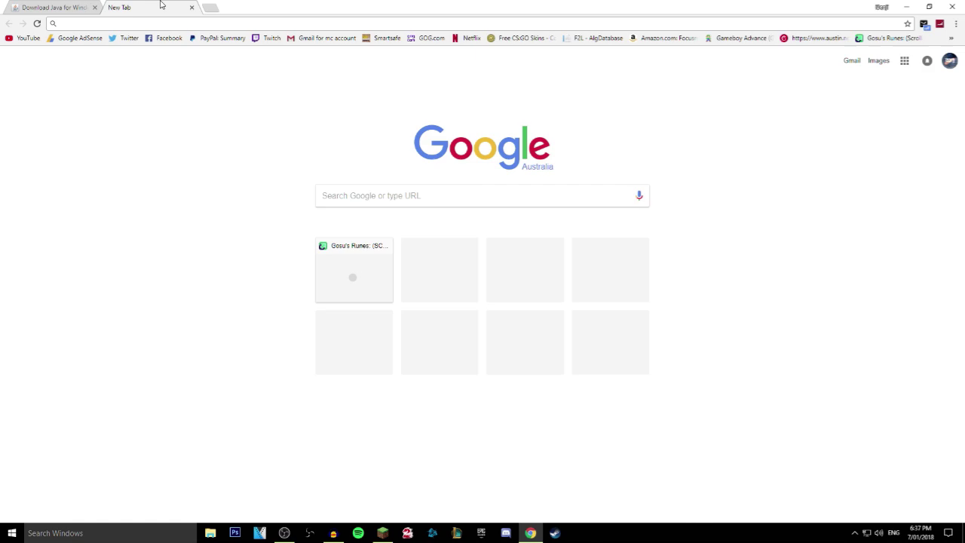
Search Google for optifine, open optifine.net Downloads, and start the OptiFine 1.12.2 HD U C7 download.
text(optif)
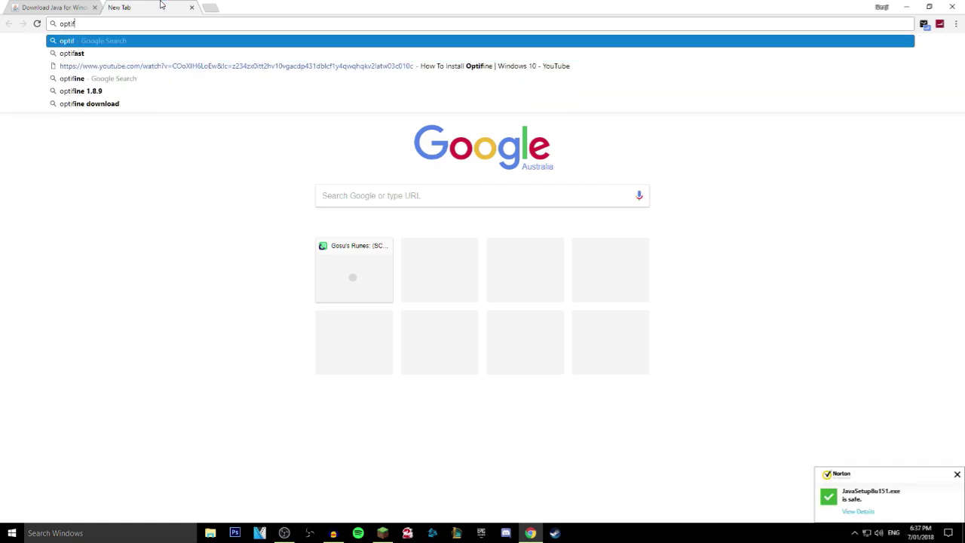
text(ine)
key(Return)
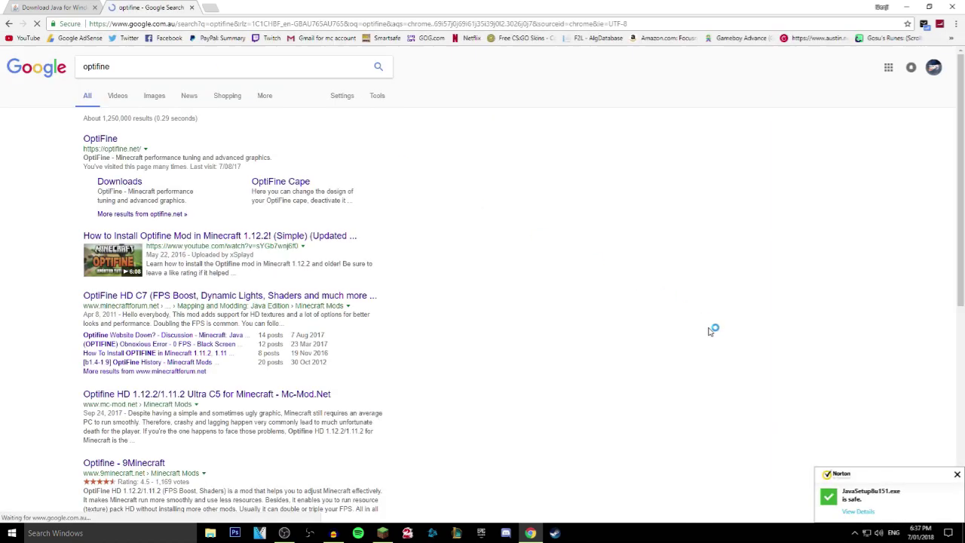
click(100, 139)
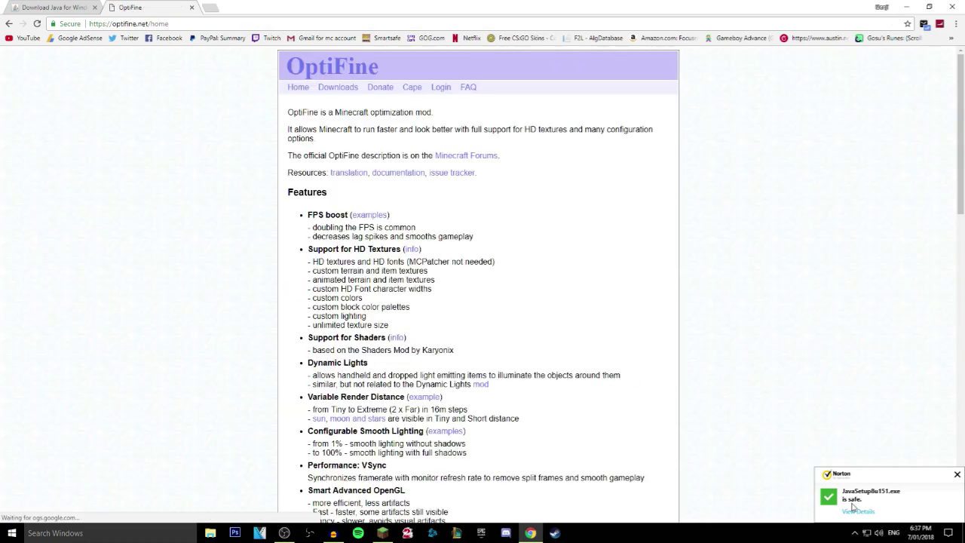
click(338, 88)
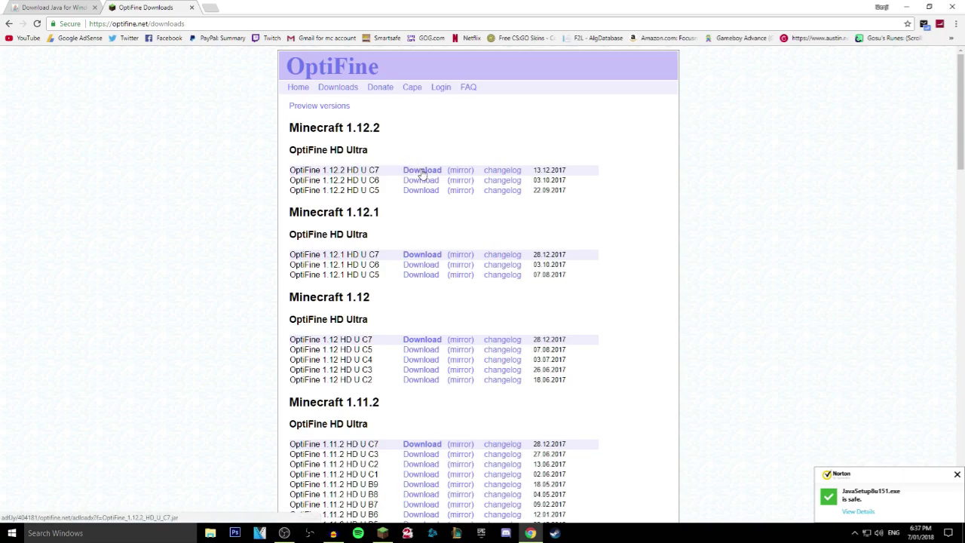
click(422, 172)
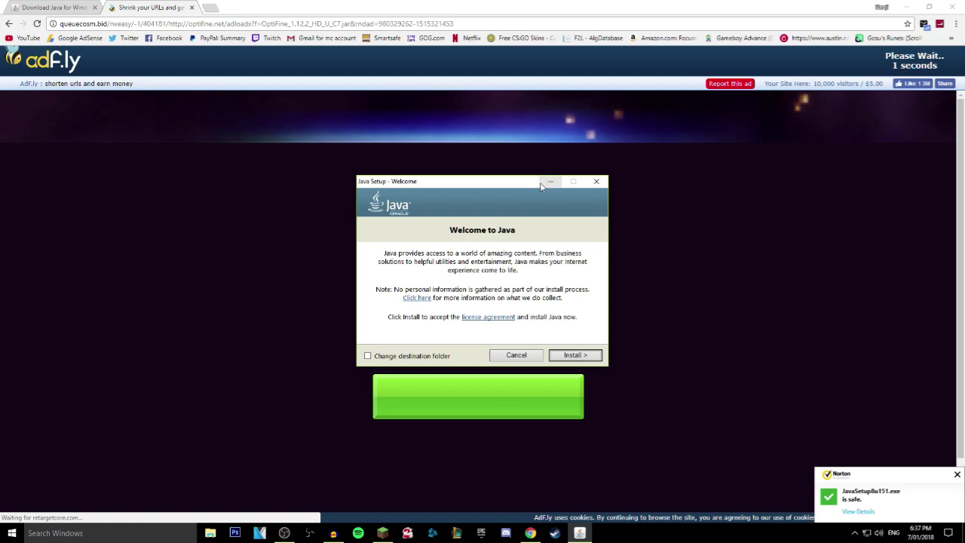
Skip the adf.ly ad, keep OptiFine_1.12.2_HD_U_C7.jar despite the warning, and close its tab.
mouse_move(546, 185)
mouse_down()
mouse_move(567, 277)
mouse_move(549, 204)
mouse_up()
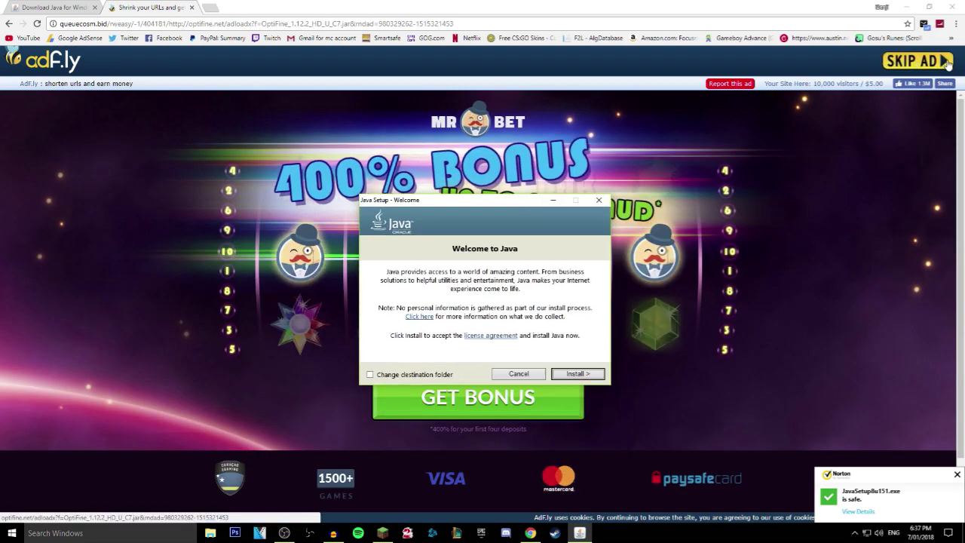
click(920, 62)
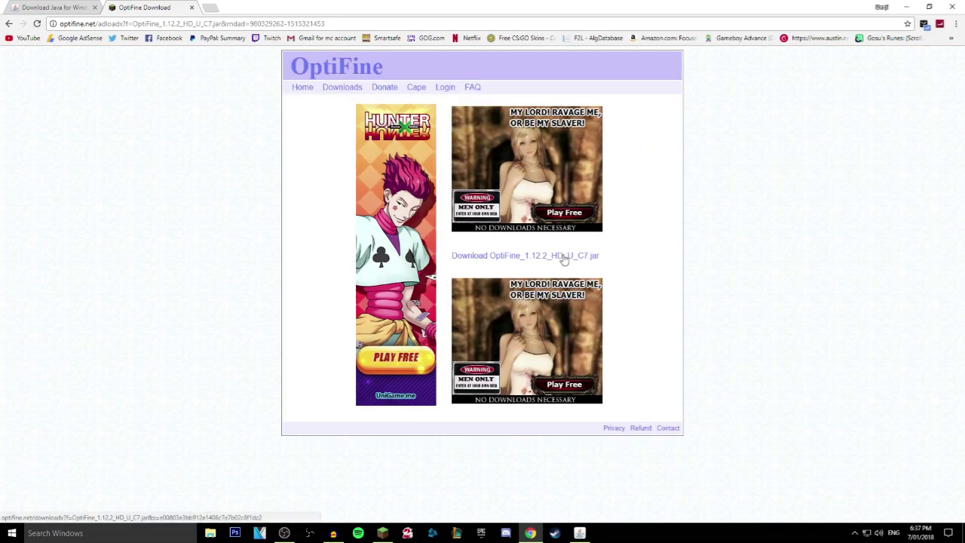
click(563, 257)
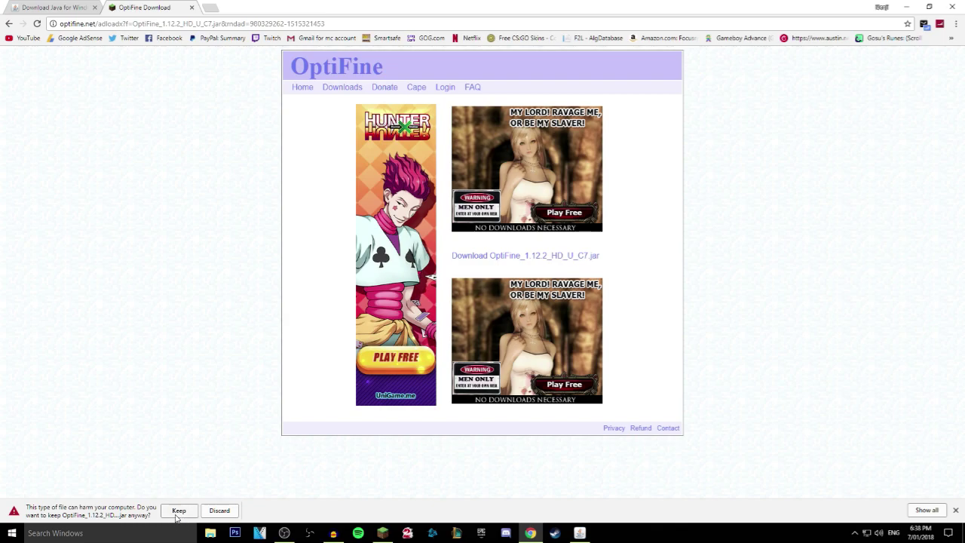
click(169, 511)
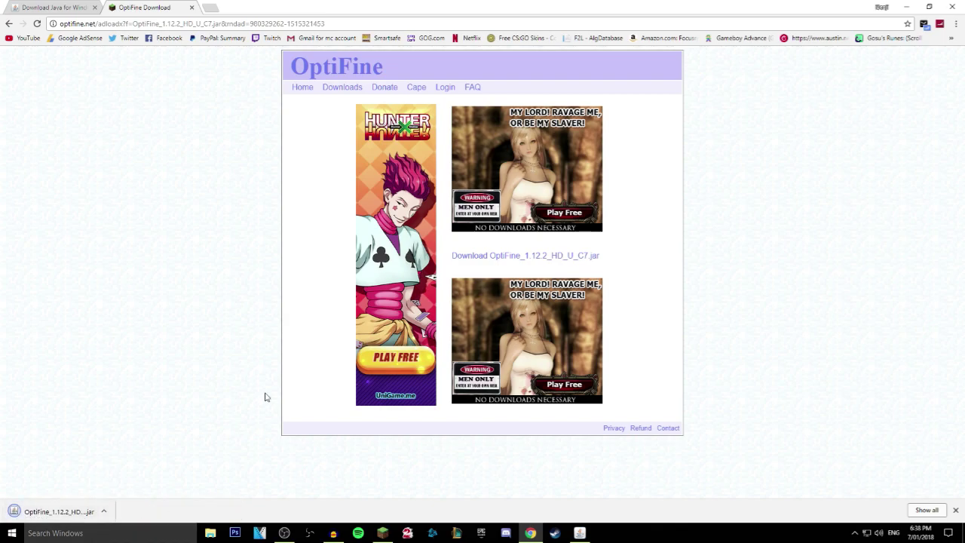
click(191, 8)
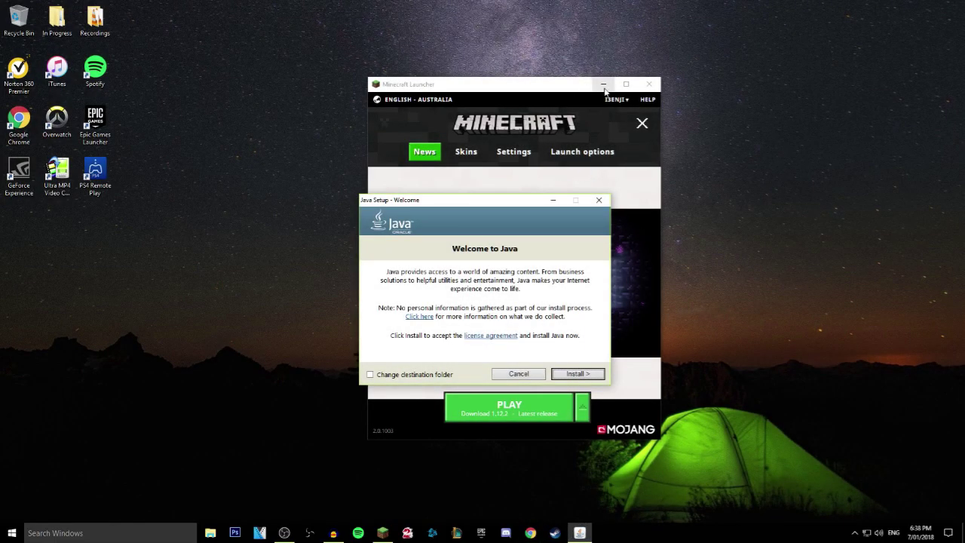
Close the Minecraft Launcher and begin installing Java from the Java Setup welcome screen.
click(650, 83)
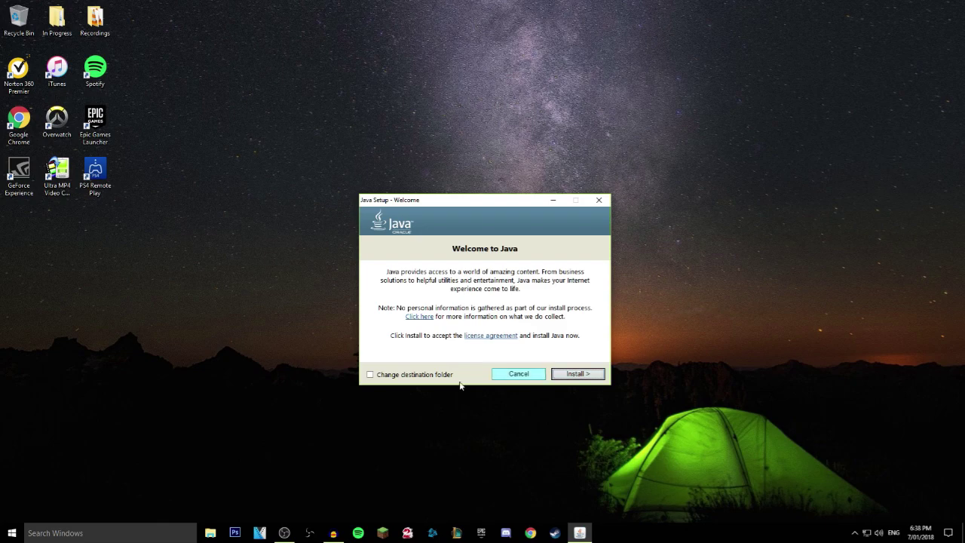
click(577, 377)
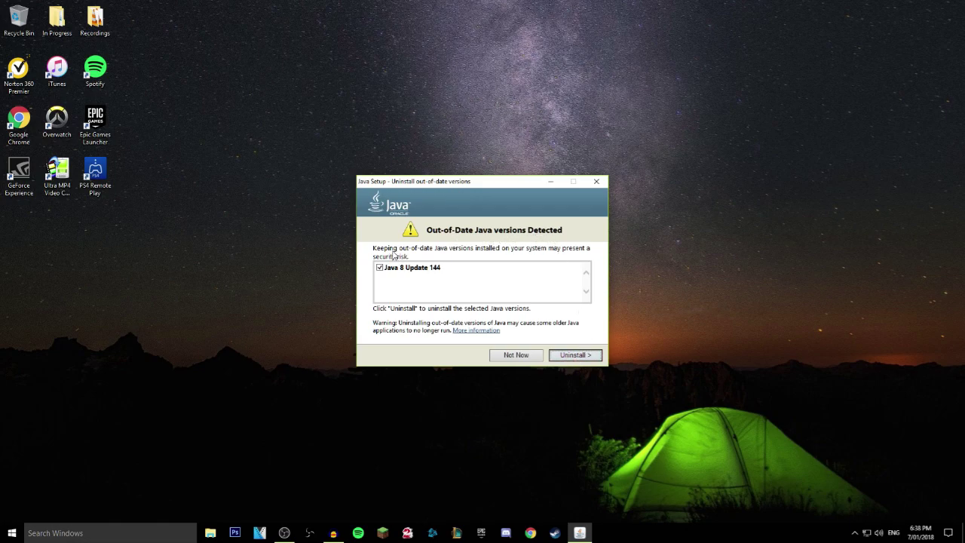
Uninstall the outdated Java 8 Update 144, complete the Java installation, and close Java Setup.
click(576, 355)
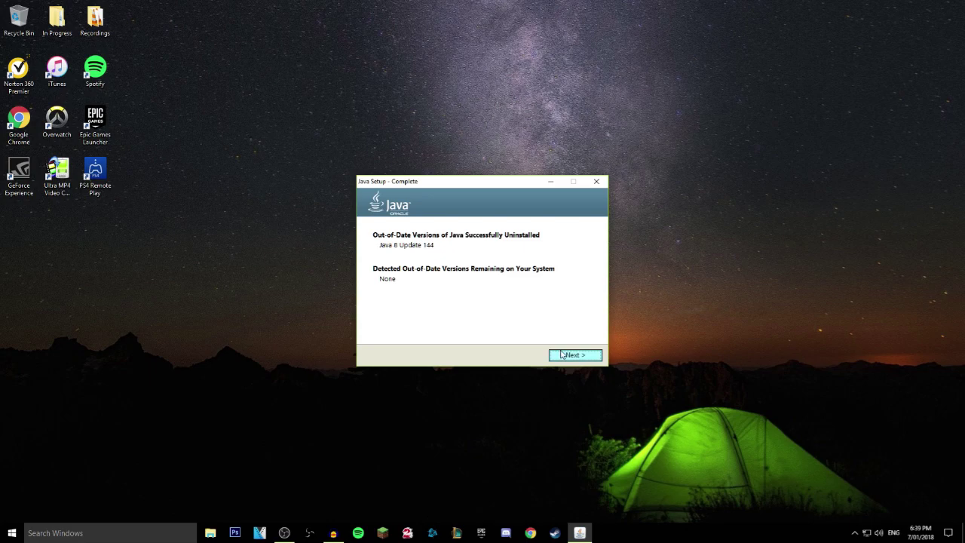
click(564, 354)
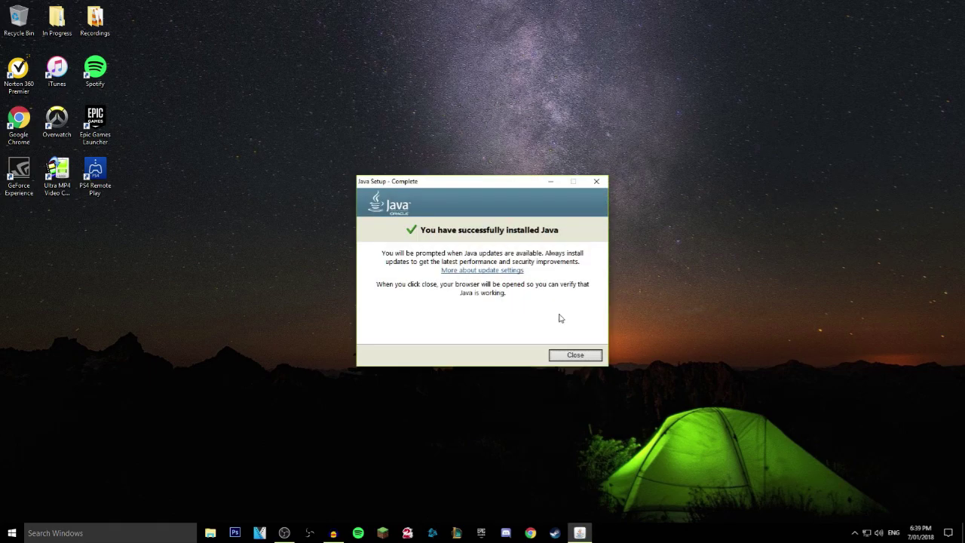
click(577, 357)
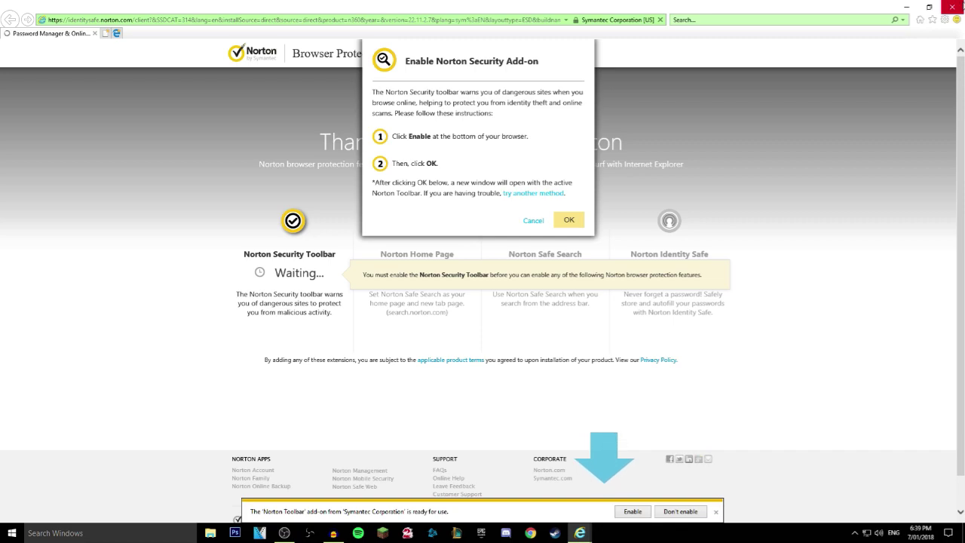
Dismiss Norton, verify on java.com that Java 8 Update 151 is installed, and close Internet Explorer.
click(951, 6)
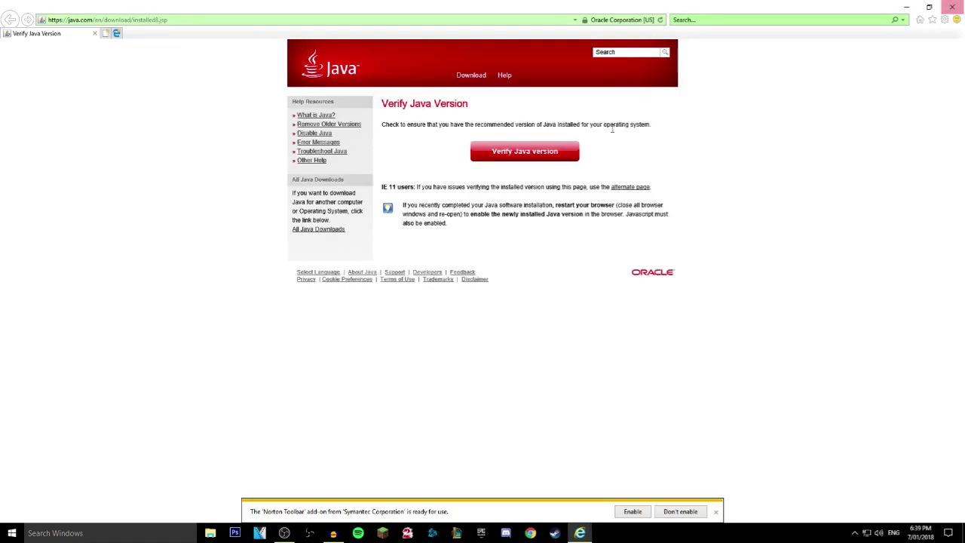
click(517, 159)
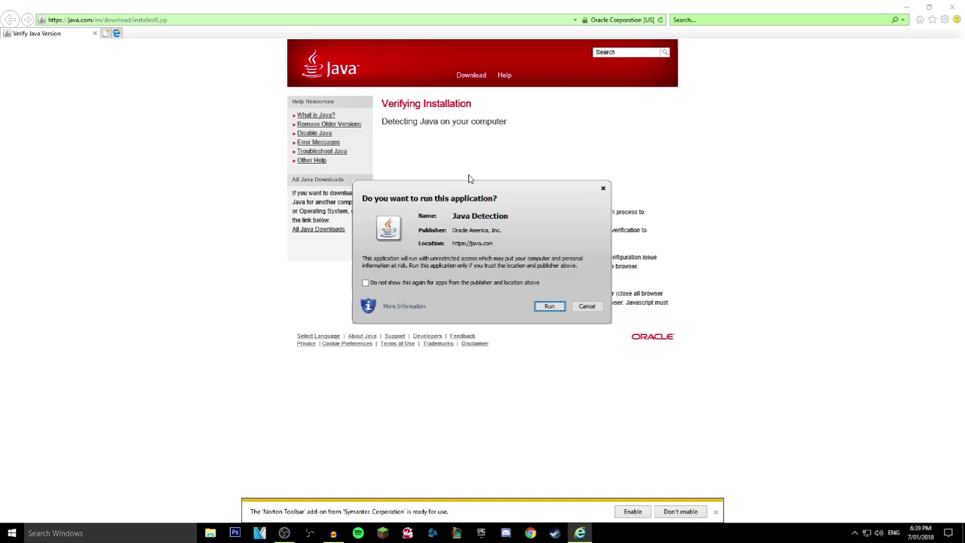
click(407, 281)
click(549, 307)
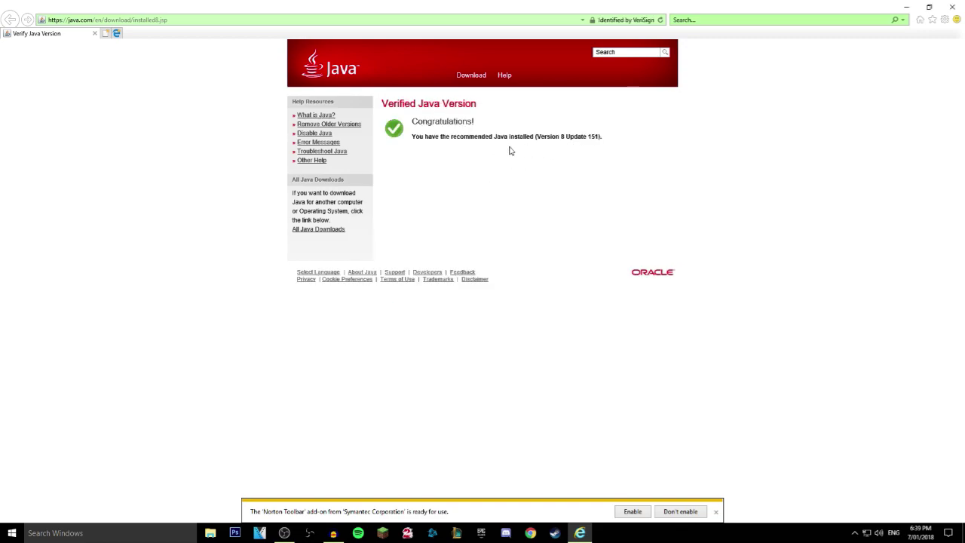
click(953, 6)
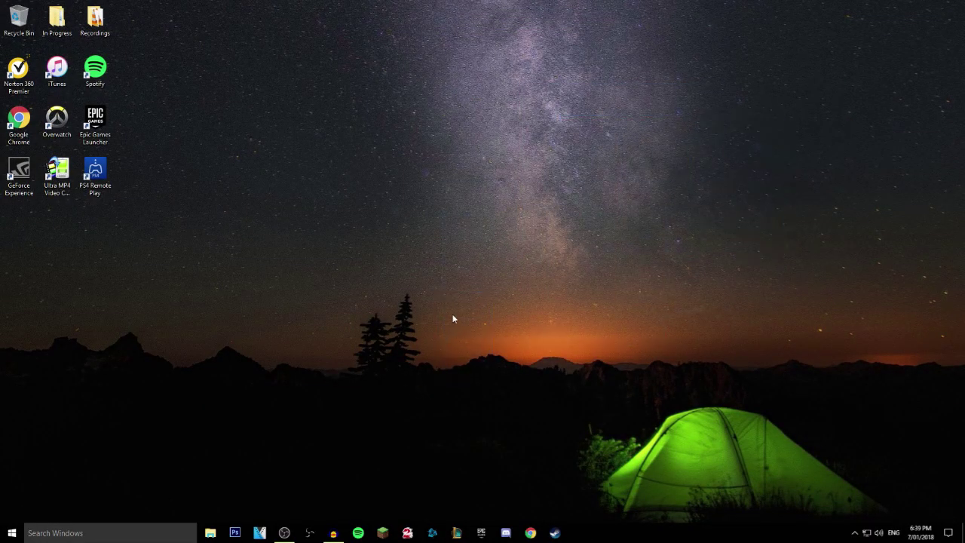
Drag OptiFine_1.12.2_HD_U_C7.jar from Downloads to the centre of the desktop.
click(211, 533)
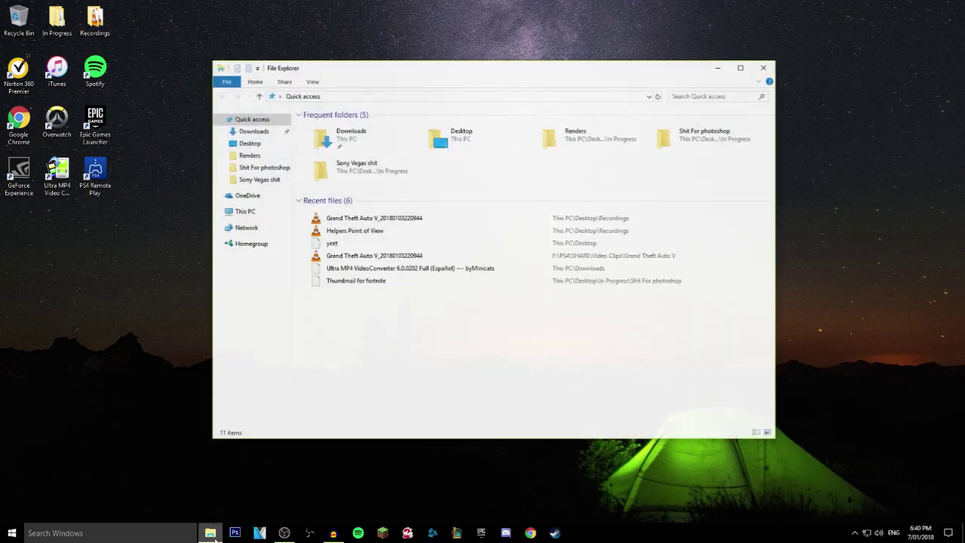
click(268, 133)
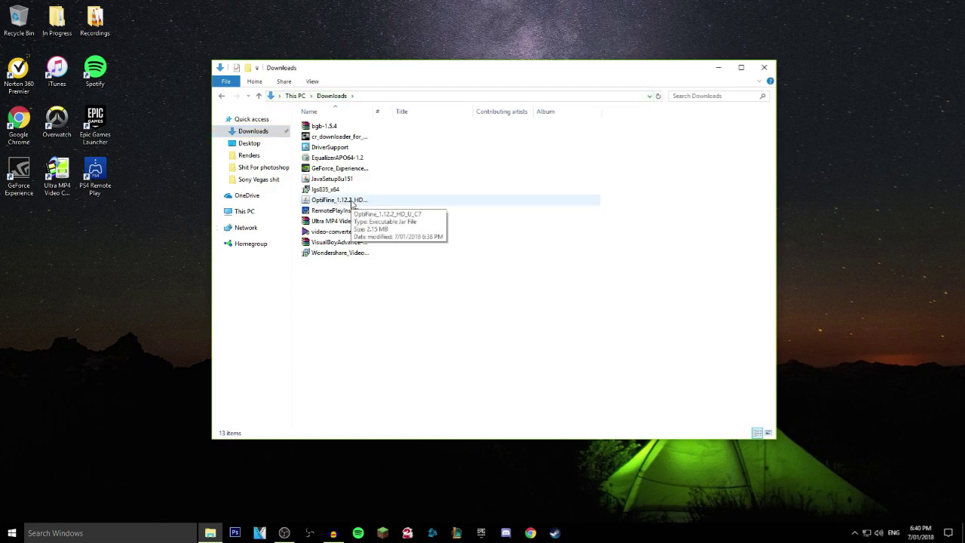
mouse_move(352, 203)
mouse_down()
mouse_move(193, 240)
mouse_move(190, 136)
mouse_move(526, 167)
mouse_up()
click(764, 67)
click(402, 275)
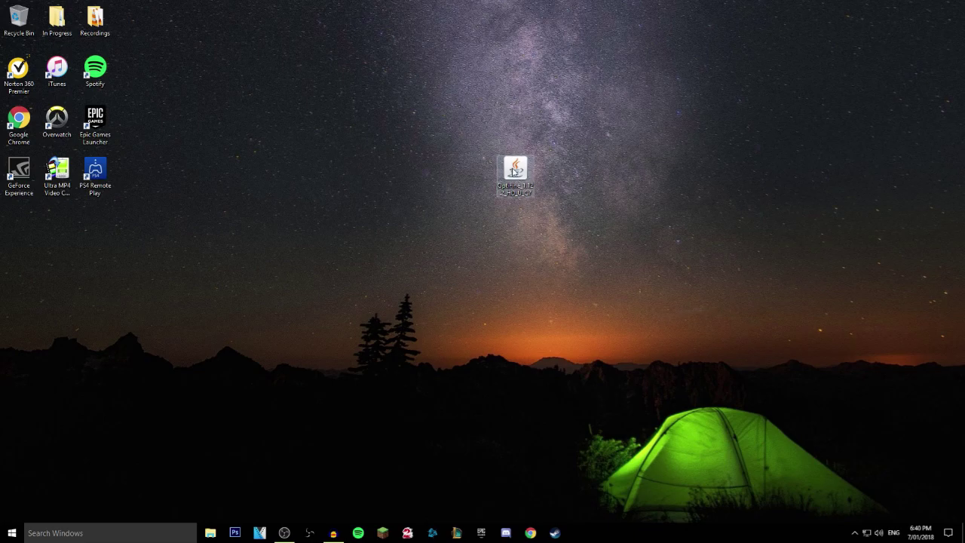
Run the OptiFine jar and install OptiFine HD Ultra C7 for Minecraft 1.12.2.
double_click(513, 172)
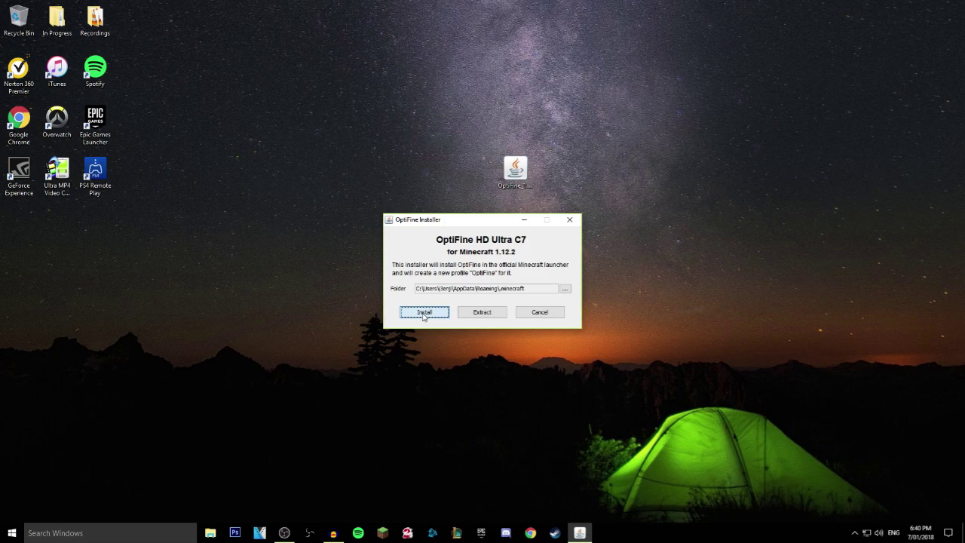
click(424, 315)
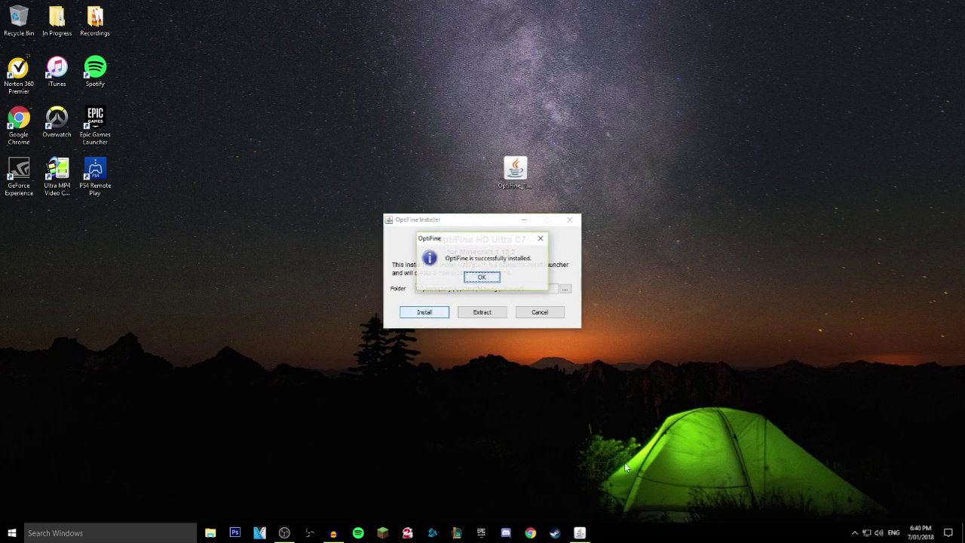
click(483, 279)
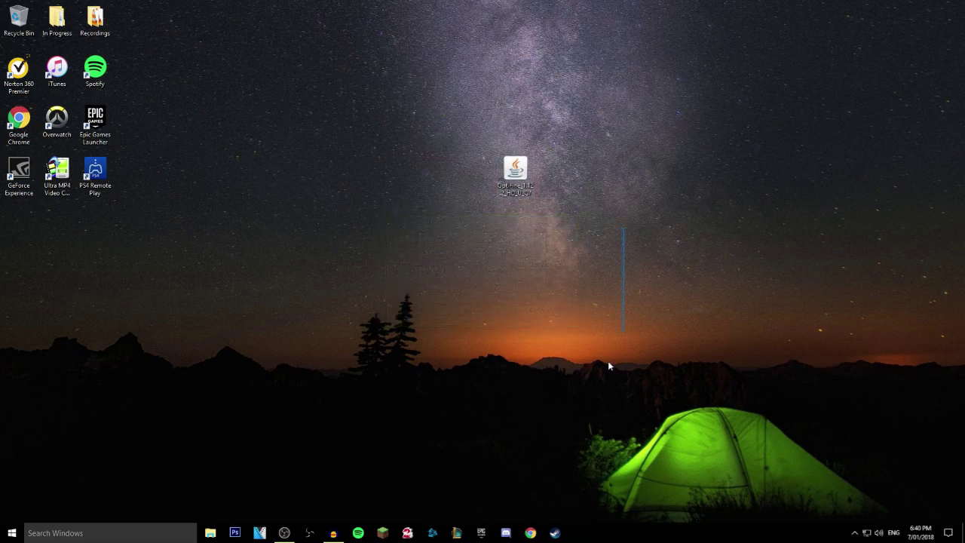
Start the Minecraft Launcher, browse the PLAY profile list, and reopen the saved profiles.
click(382, 533)
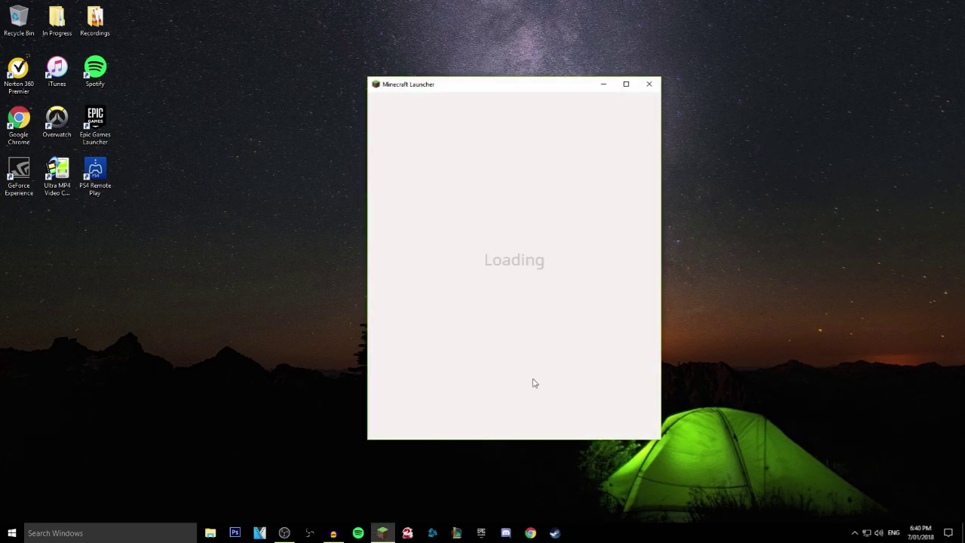
click(582, 407)
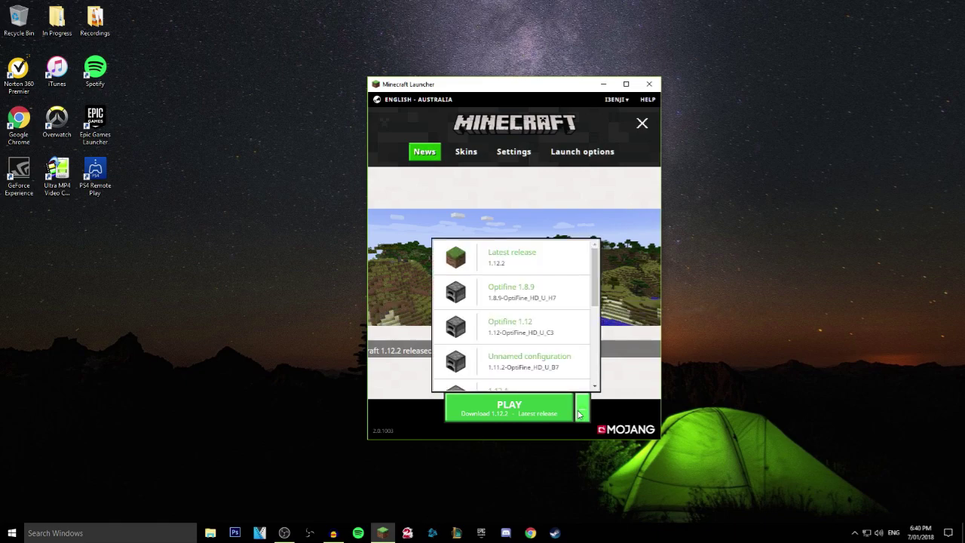
scroll(549, 324, down, 2)
scroll(549, 324, down, 2)
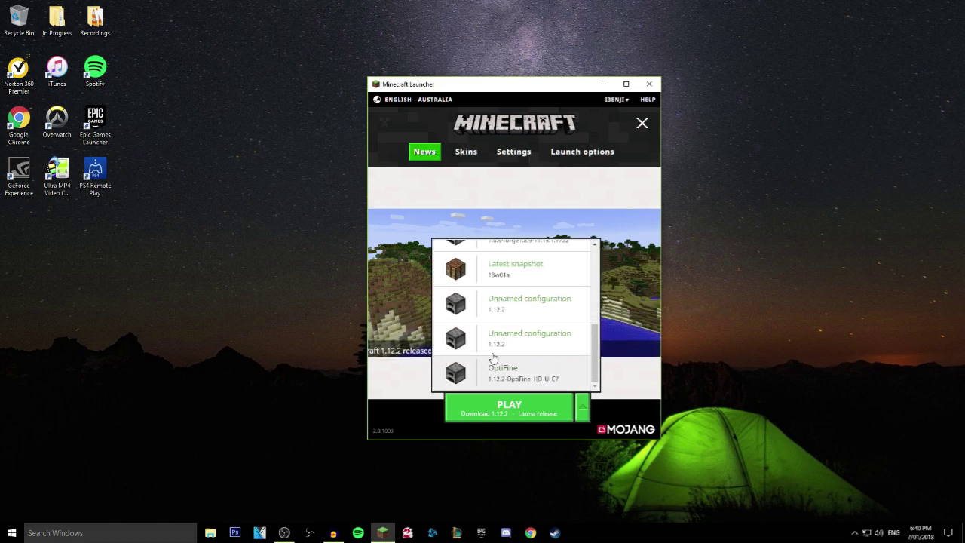
scroll(555, 340, up, 4)
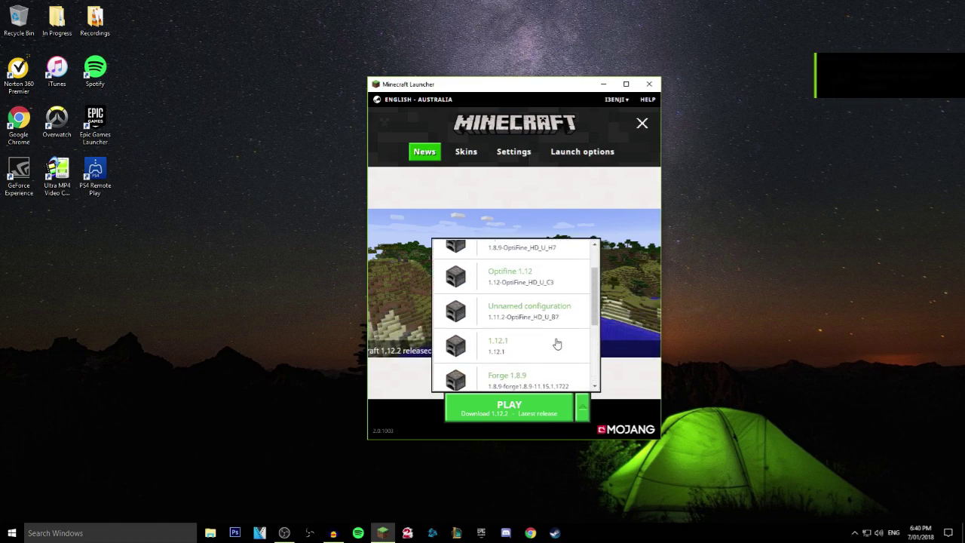
click(582, 411)
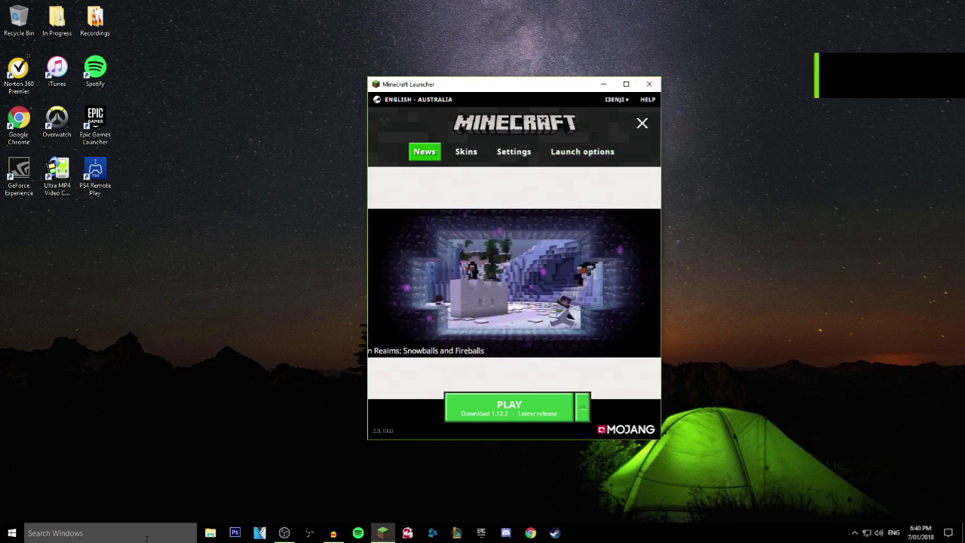
click(582, 408)
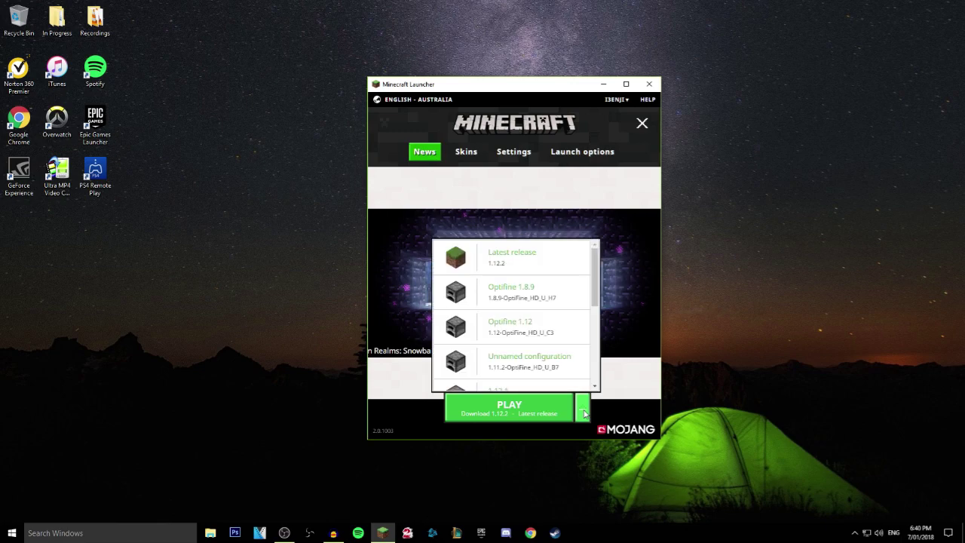
Add a new launch configuration using version release 1.12.2-OptiFine_HD_U_C7.
click(586, 158)
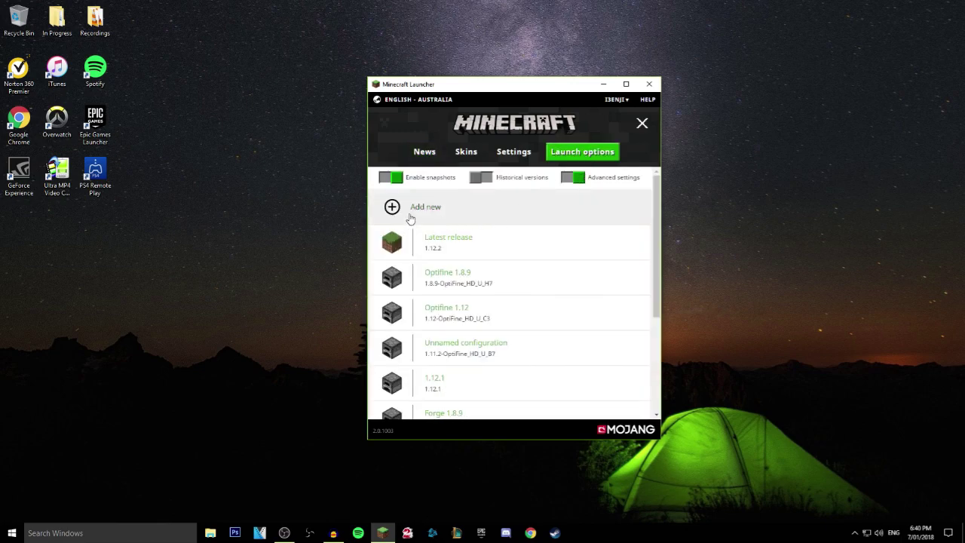
click(409, 216)
click(546, 236)
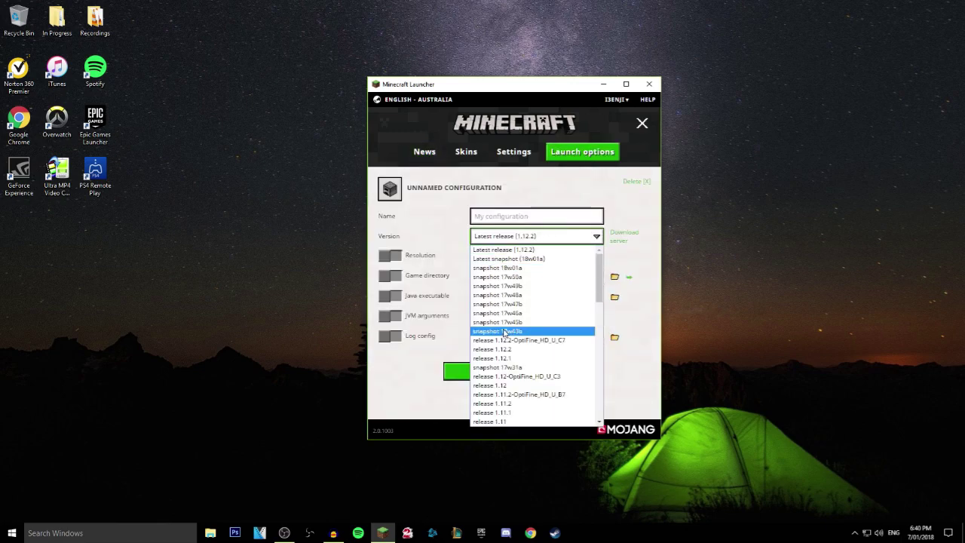
scroll(506, 332, down, 10)
scroll(513, 350, up, 10)
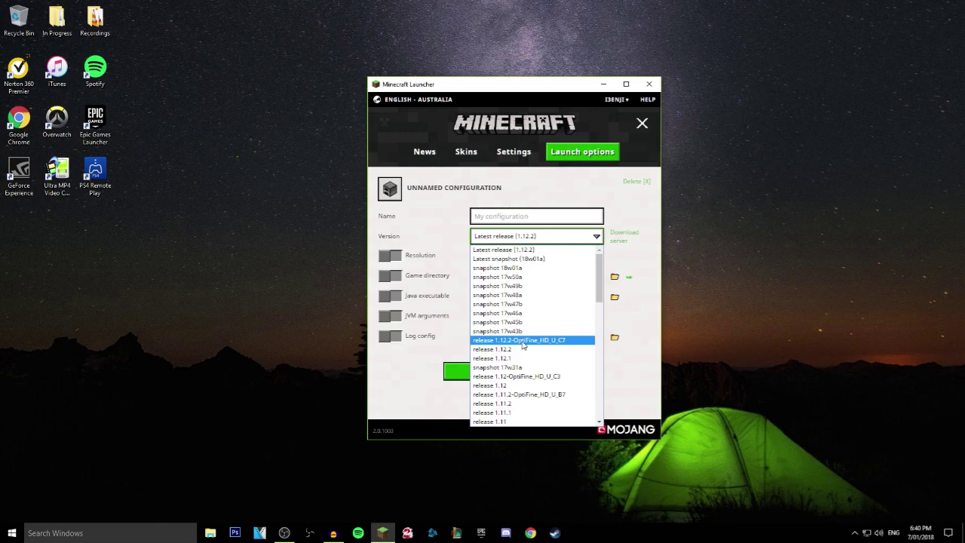
click(524, 343)
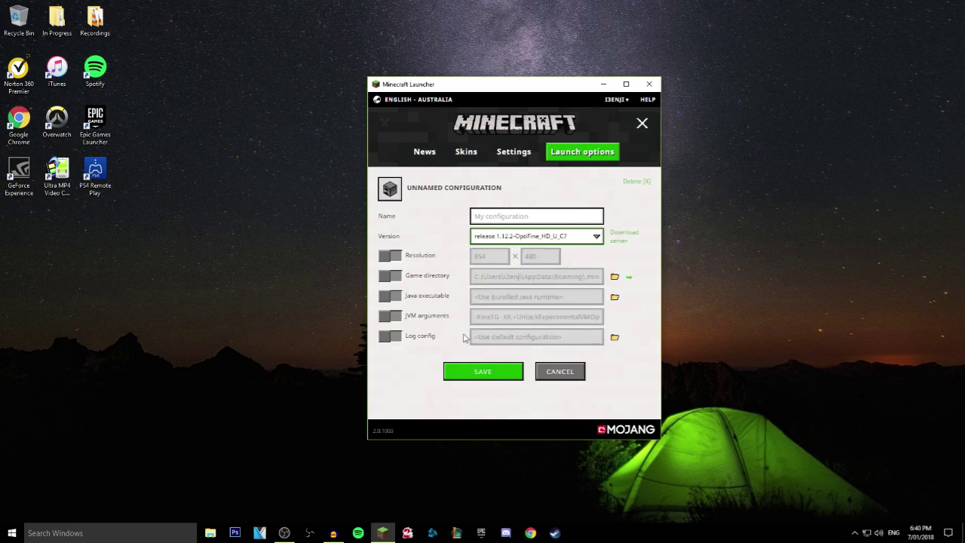
Set its JVM arguments to -Xmx4G and save the configuration.
click(392, 319)
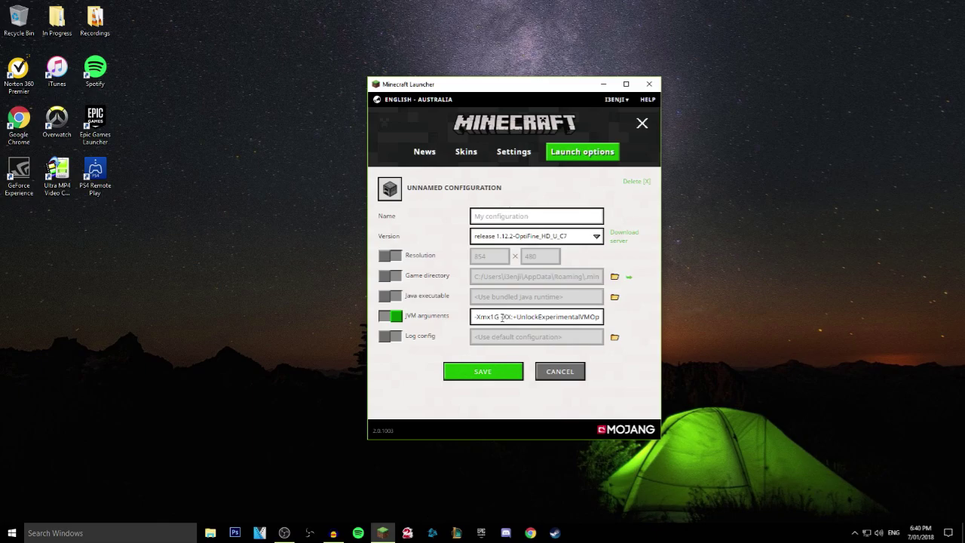
key(ctrl+a)
text(-Xmx4G)
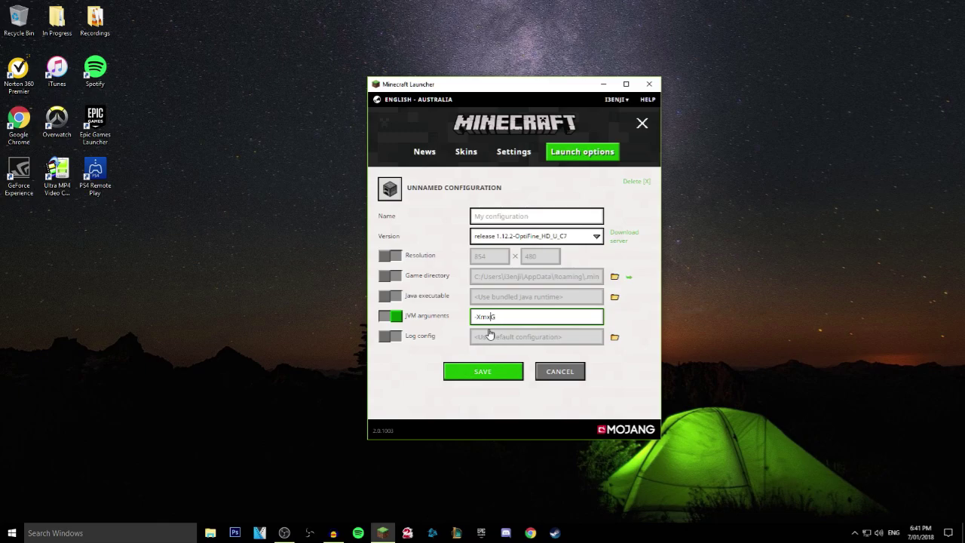
click(493, 374)
From the launcher's News page, select the OptiFine 1.12 profile and start the game.
click(436, 154)
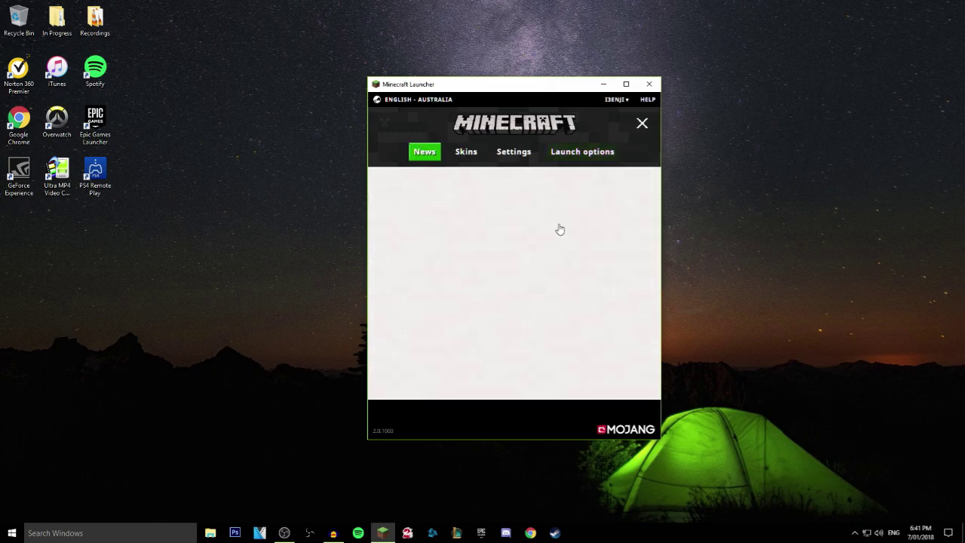
click(582, 408)
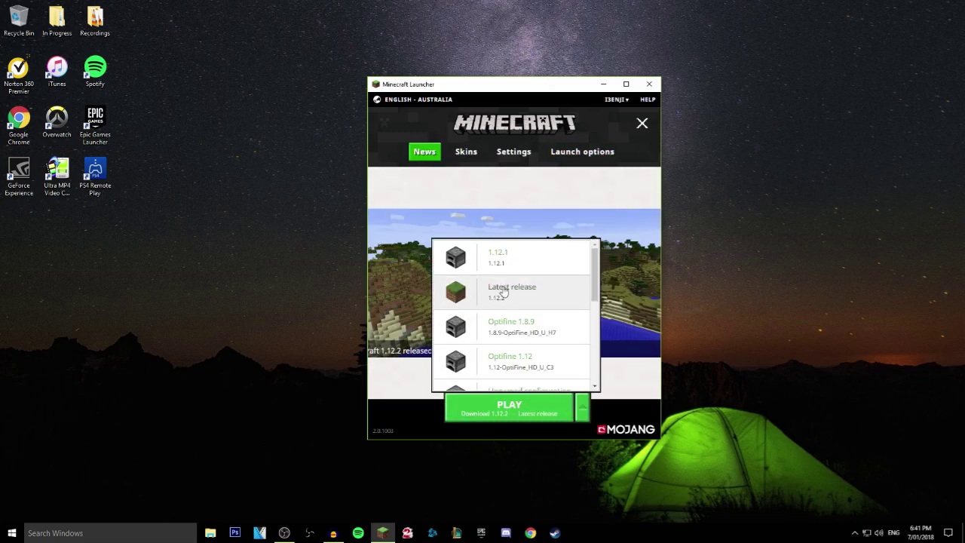
scroll(532, 335, down, 2)
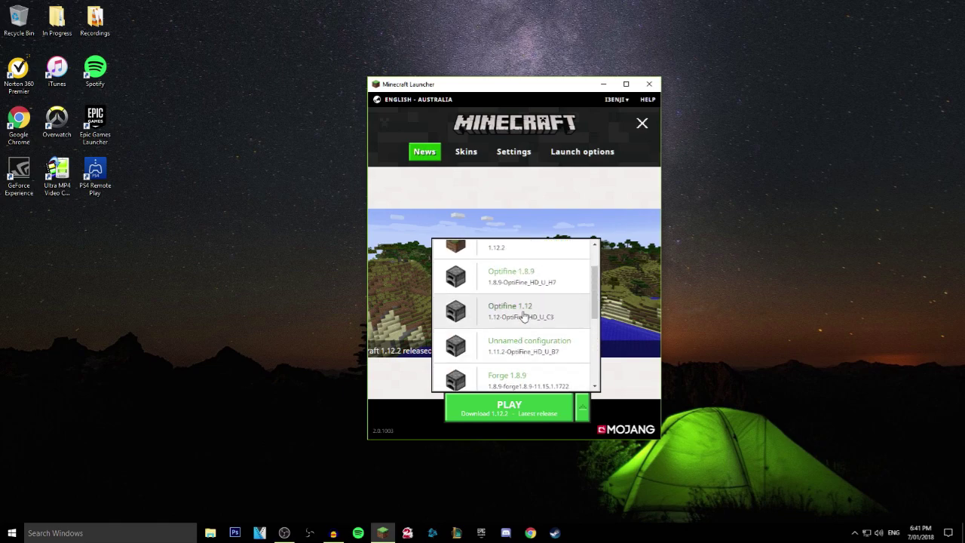
click(523, 314)
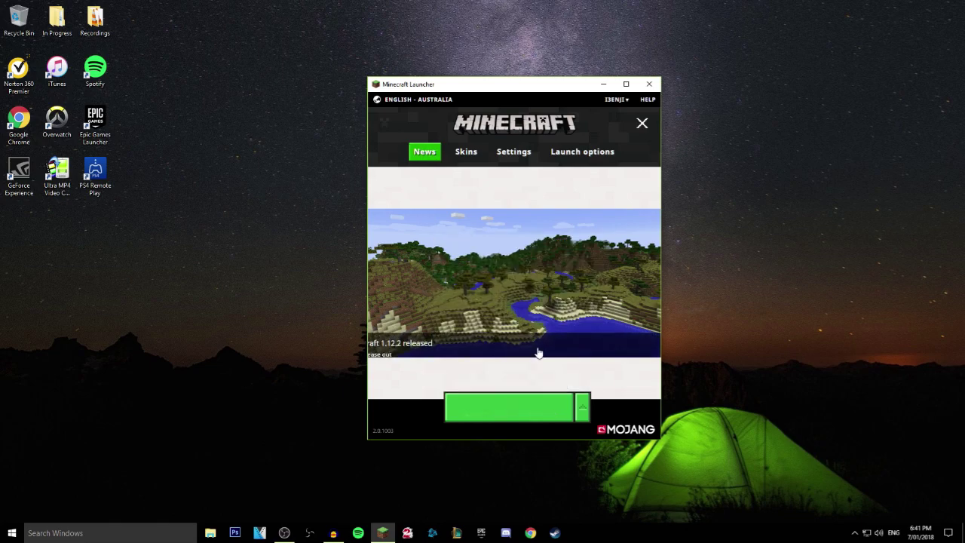
click(520, 411)
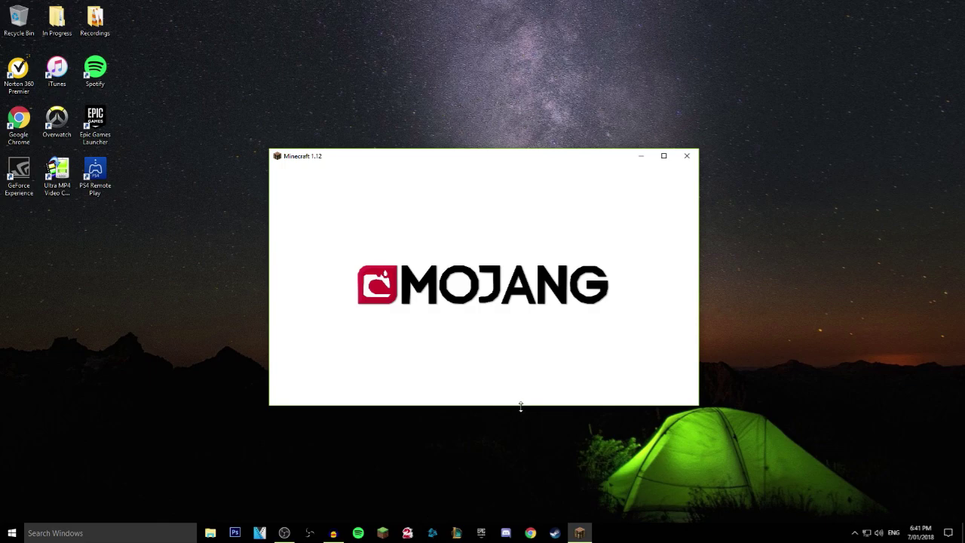
Launch the Unnamed 1.12.2-OptiFine_HD_U_C7 configuration, confirming the Game Already Running prompt.
click(382, 532)
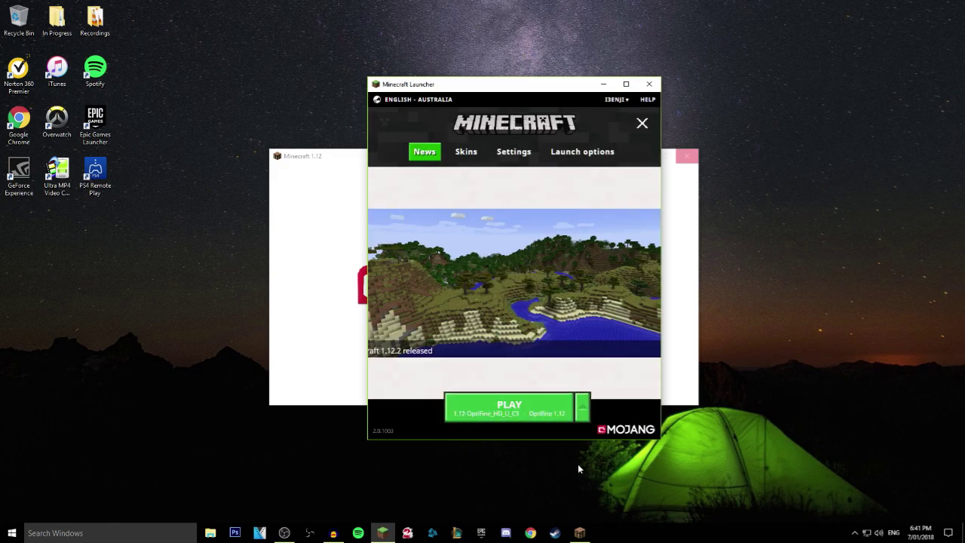
click(582, 416)
scroll(526, 364, down, 2)
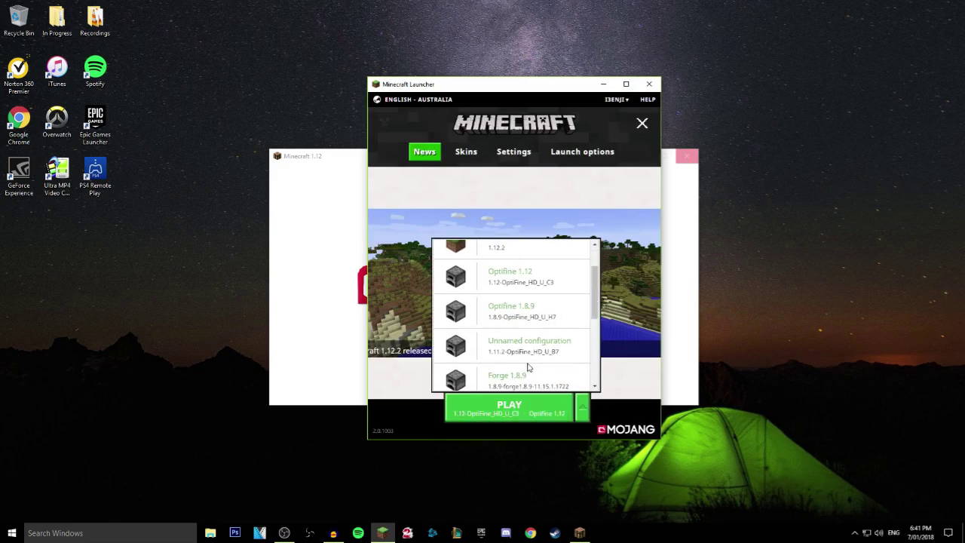
scroll(524, 366, down, 5)
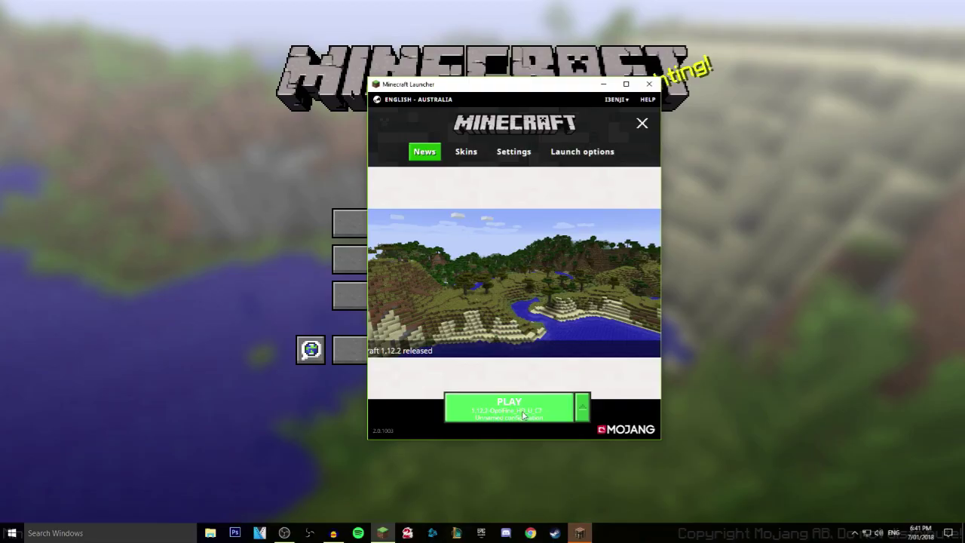
click(509, 407)
click(496, 329)
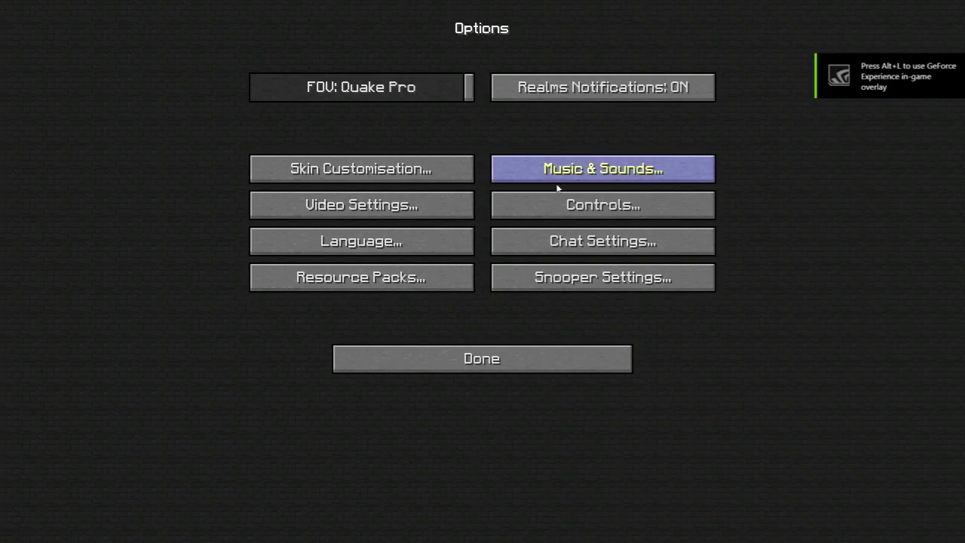
Open the OptiFine Video Settings from the game's Options screen.
click(382, 211)
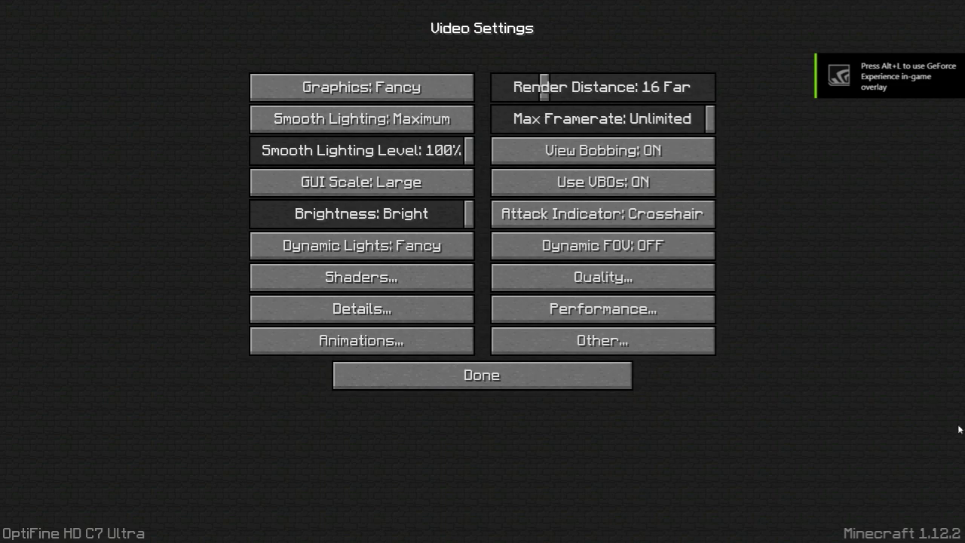
click(520, 384)
click(503, 369)
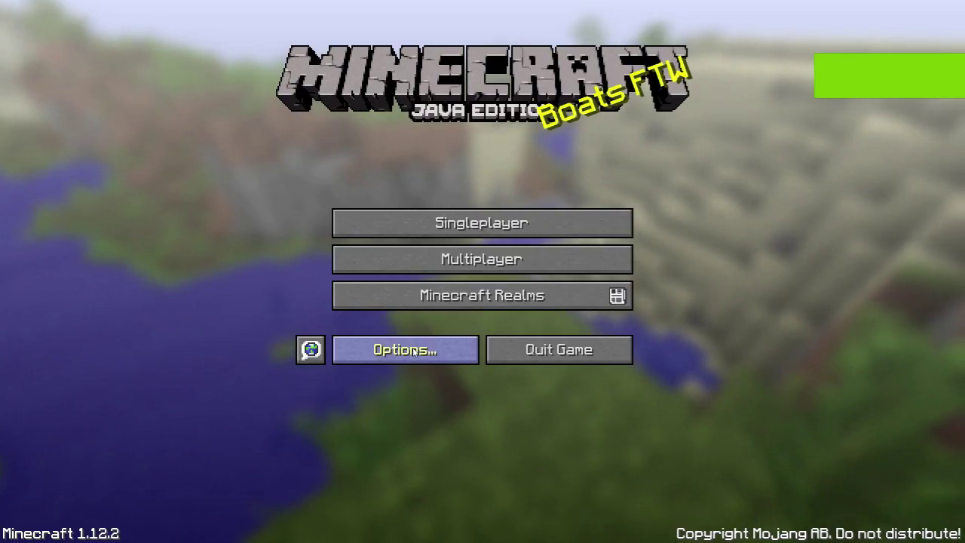
click(392, 348)
click(371, 212)
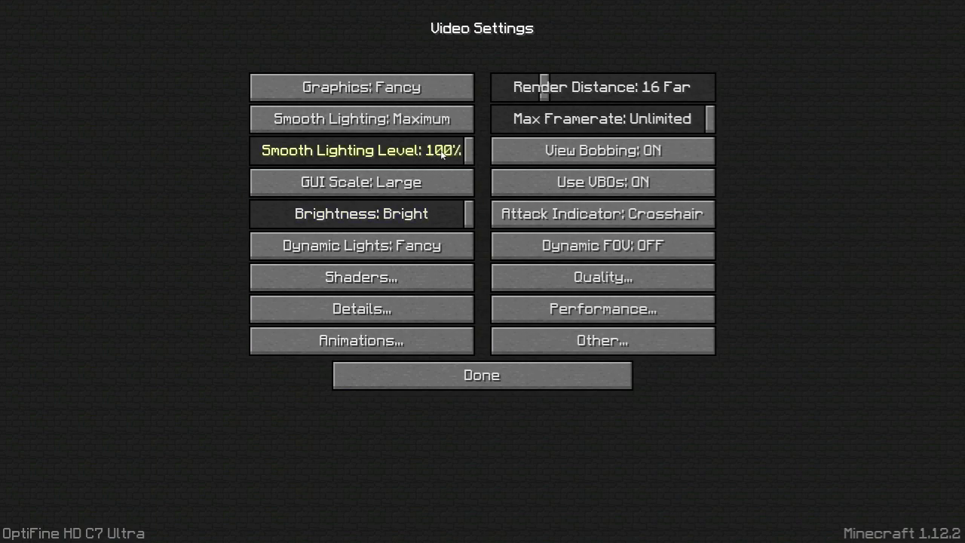
Raise Render Distance to 64 Ludicrous, then bring it back down to 16 Far.
drag(546, 86, 859, 94)
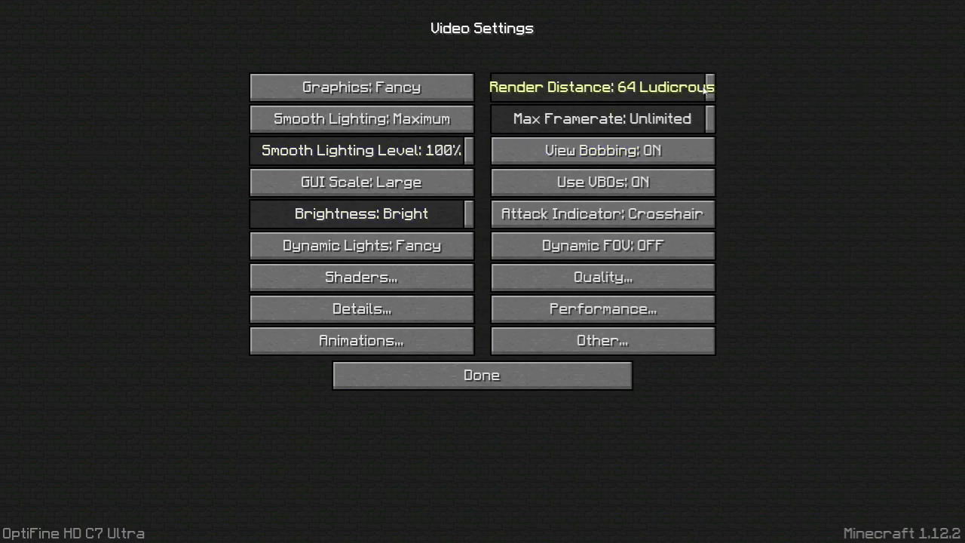
drag(707, 88, 545, 87)
drag(666, 88, 544, 87)
In Controls, change the Swap Item In Hands key binding from F to K.
click(529, 377)
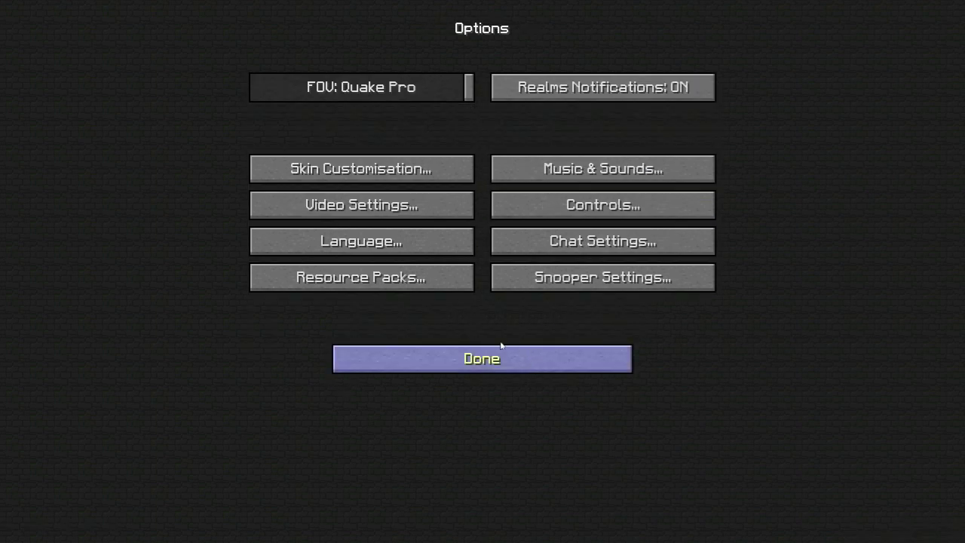
click(558, 205)
scroll(580, 226, down, 18)
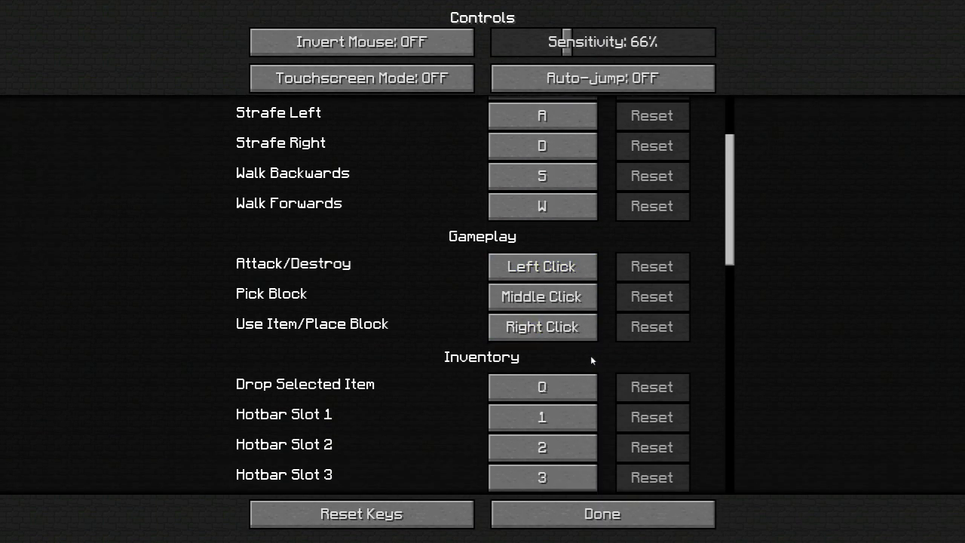
scroll(618, 364, down, 10)
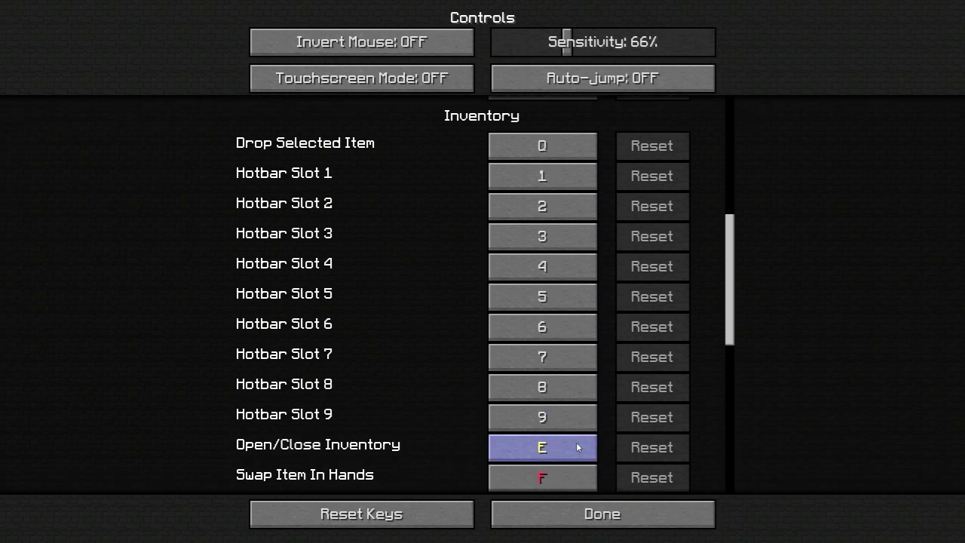
mouse_move(731, 336)
mouse_down()
mouse_move(724, 419)
mouse_move(679, 450)
mouse_move(603, 472)
mouse_up()
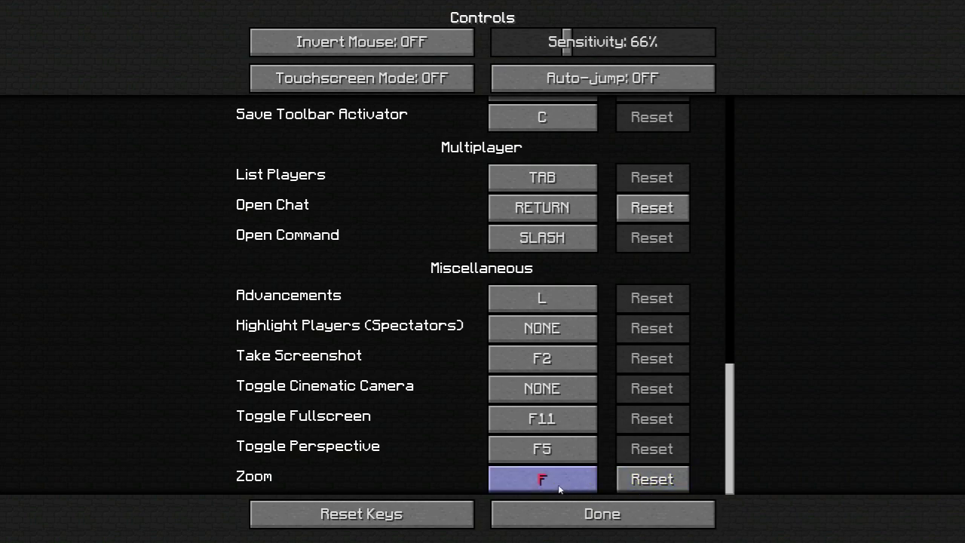
scroll(565, 422, up, 10)
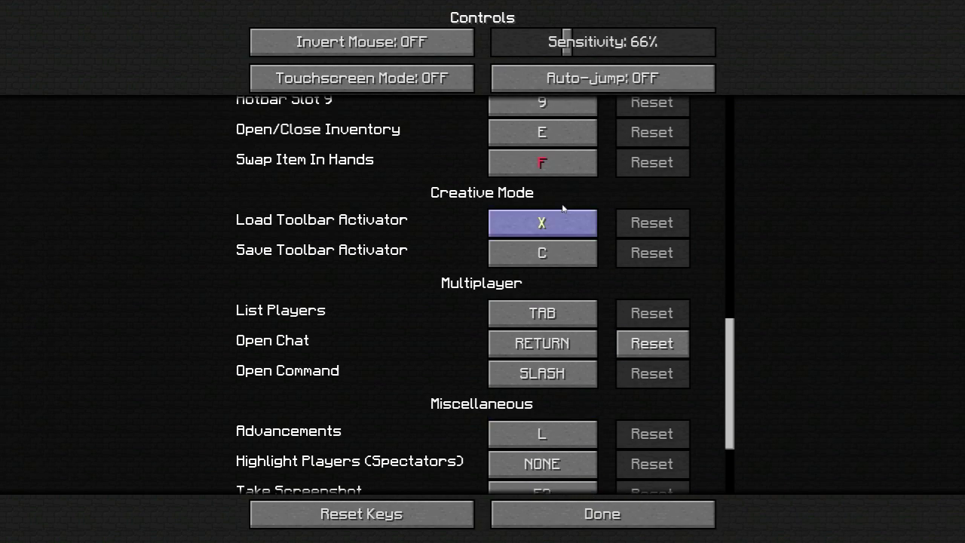
click(571, 220)
key(k)
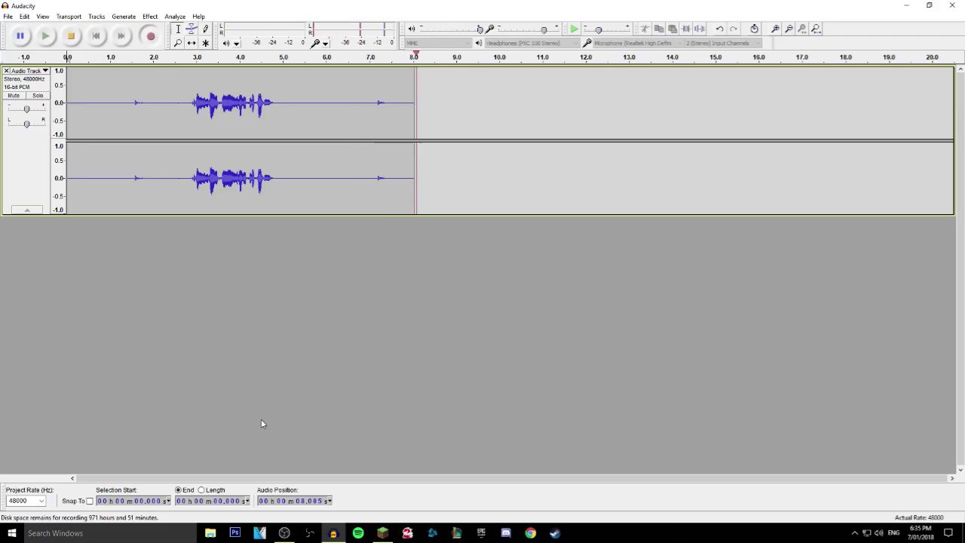
Minimize Audacity to bring the Minecraft Launcher back into view.
click(907, 8)
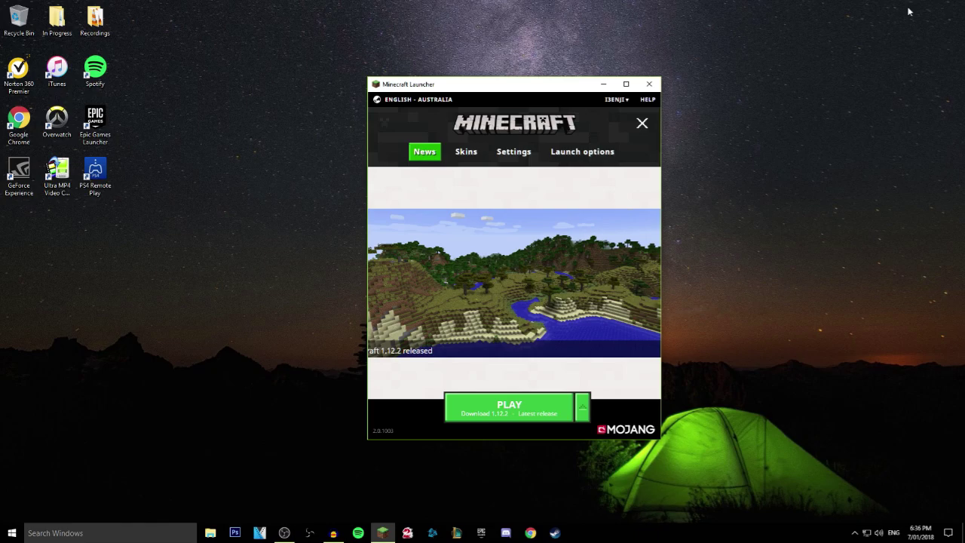